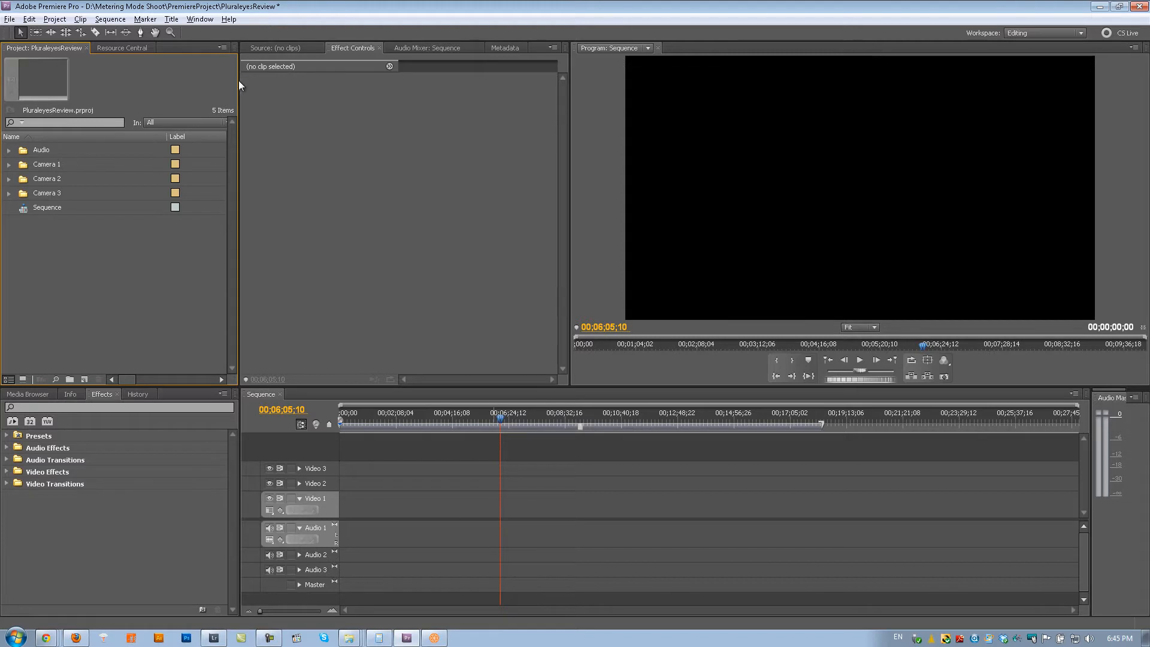
# - Place the STE-002.wav recording from the Audio bin at the start of the Audio 1 track
pyautogui.click(9, 165)
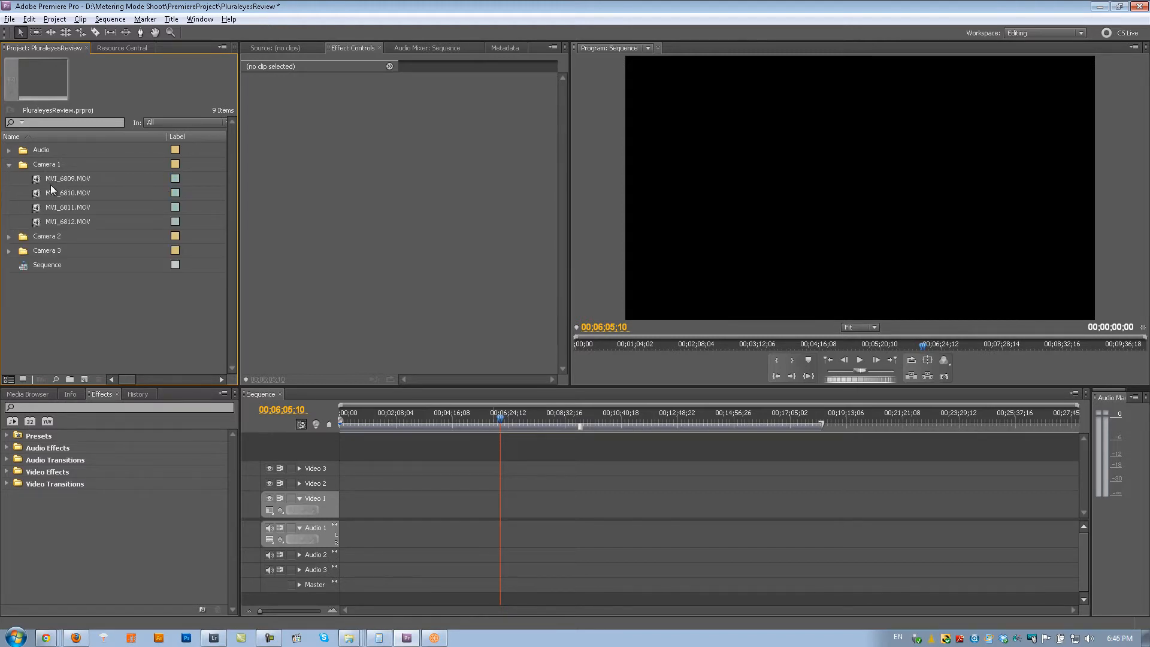
pyautogui.click(9, 165)
pyautogui.click(10, 150)
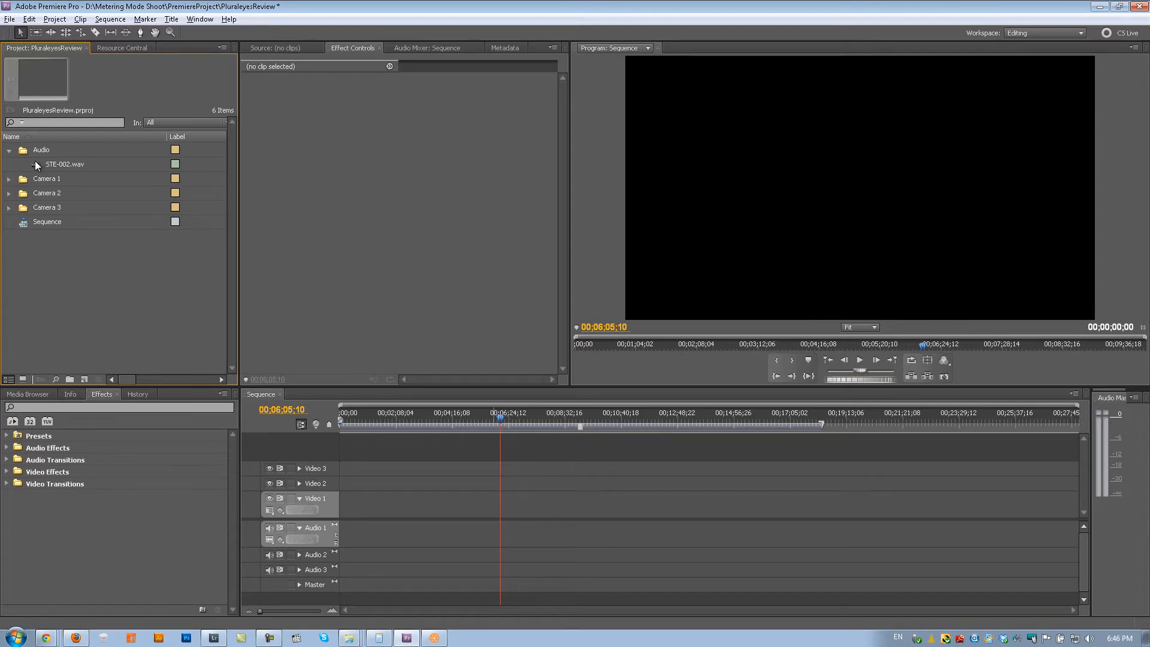
pyautogui.moveTo(35, 160); pyautogui.dragTo(404, 546)
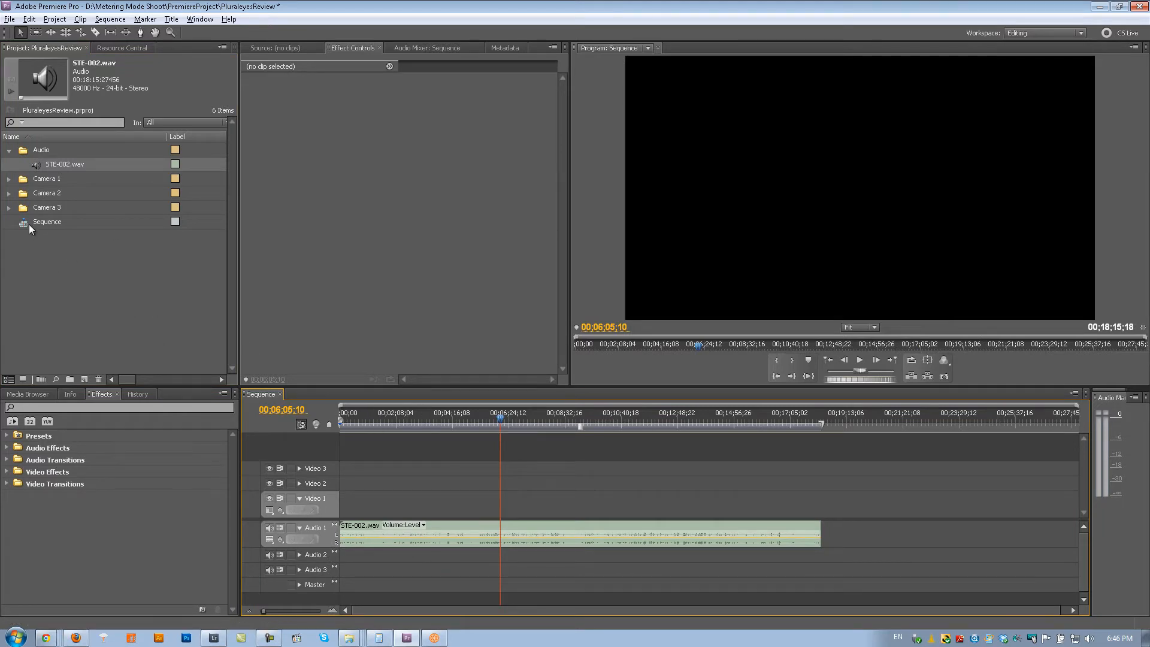
# - Place all four Camera 1 clips, MVI_6809 to MVI_6812, in a row from the start of the Video 2 track
pyautogui.click(9, 178)
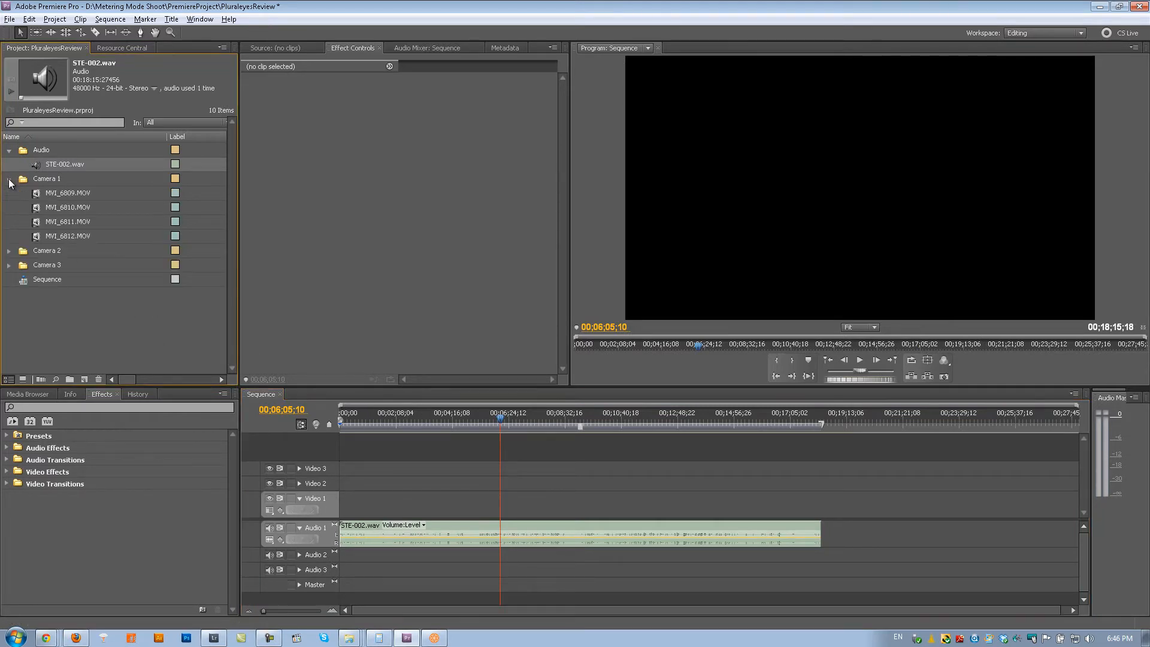
pyautogui.click(47, 191)
pyautogui.keyDown('shift'); pyautogui.click(48, 239); pyautogui.keyUp('shift')
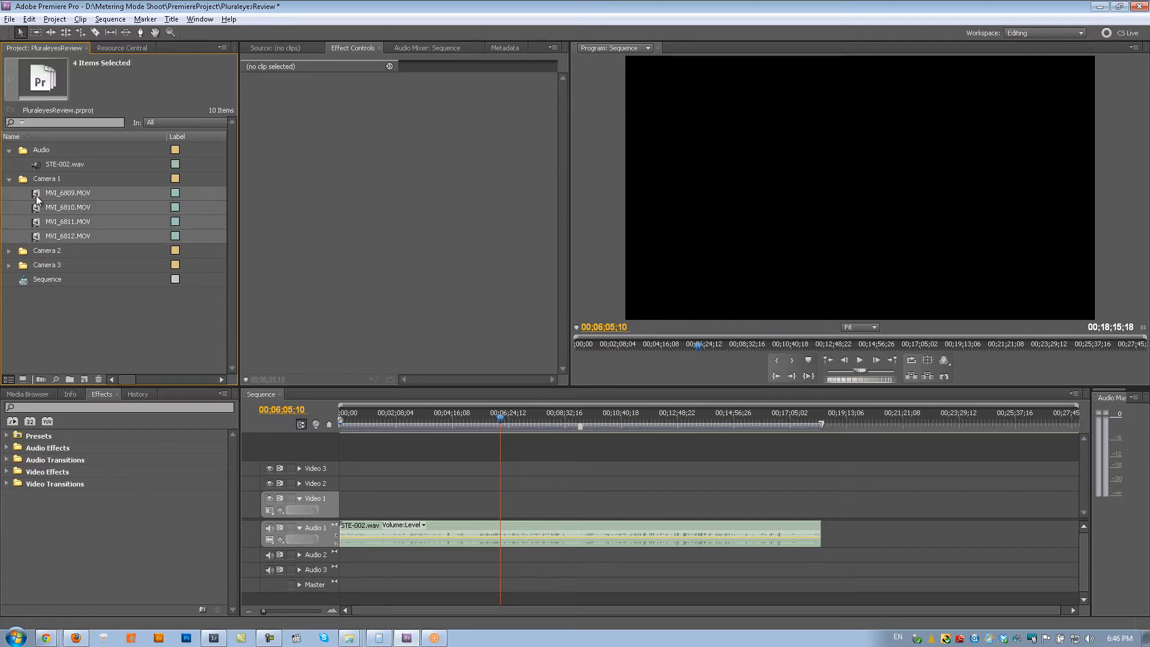
pyautogui.moveTo(39, 195); pyautogui.dragTo(355, 483)
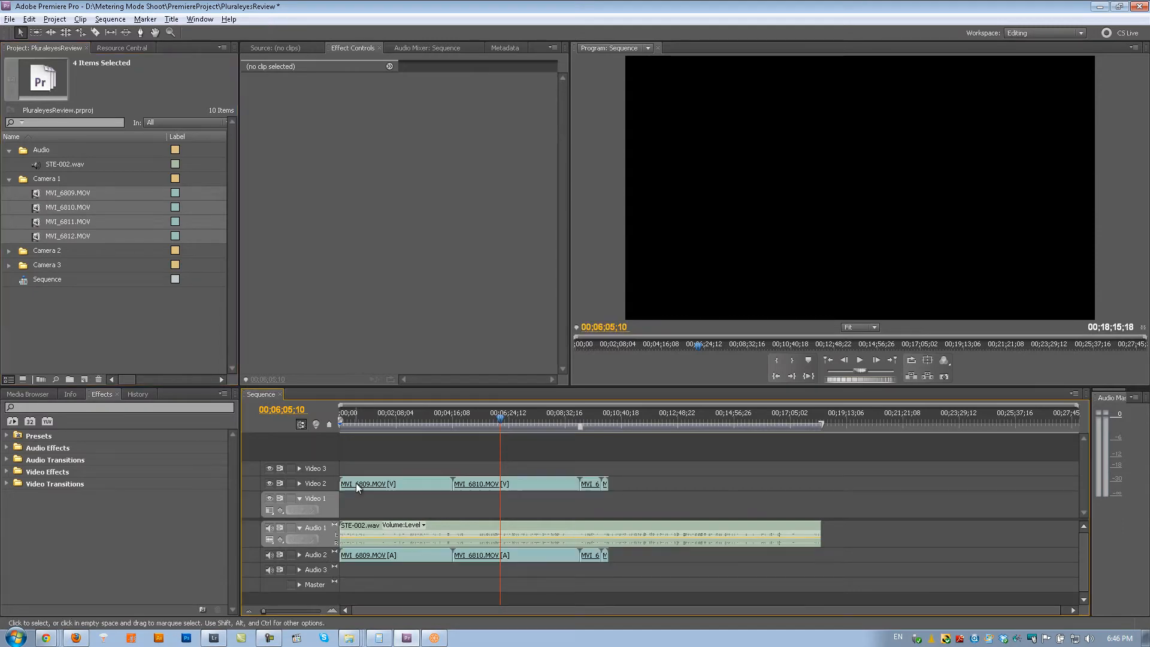
# - Place all eight Camera 2 clips, MVI_1403 to MVI_1410, in a row from the start of the Video 3 track
pyautogui.click(10, 251)
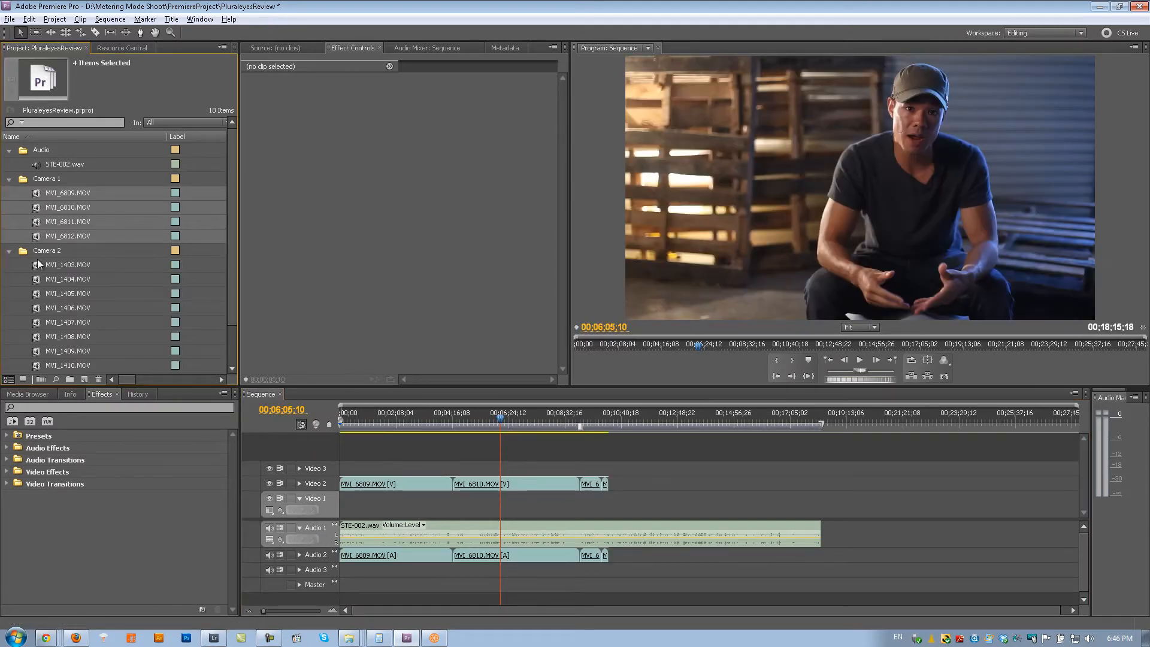
pyautogui.click(54, 264)
pyautogui.click(54, 265)
pyautogui.scroll(-2, 64, 264)
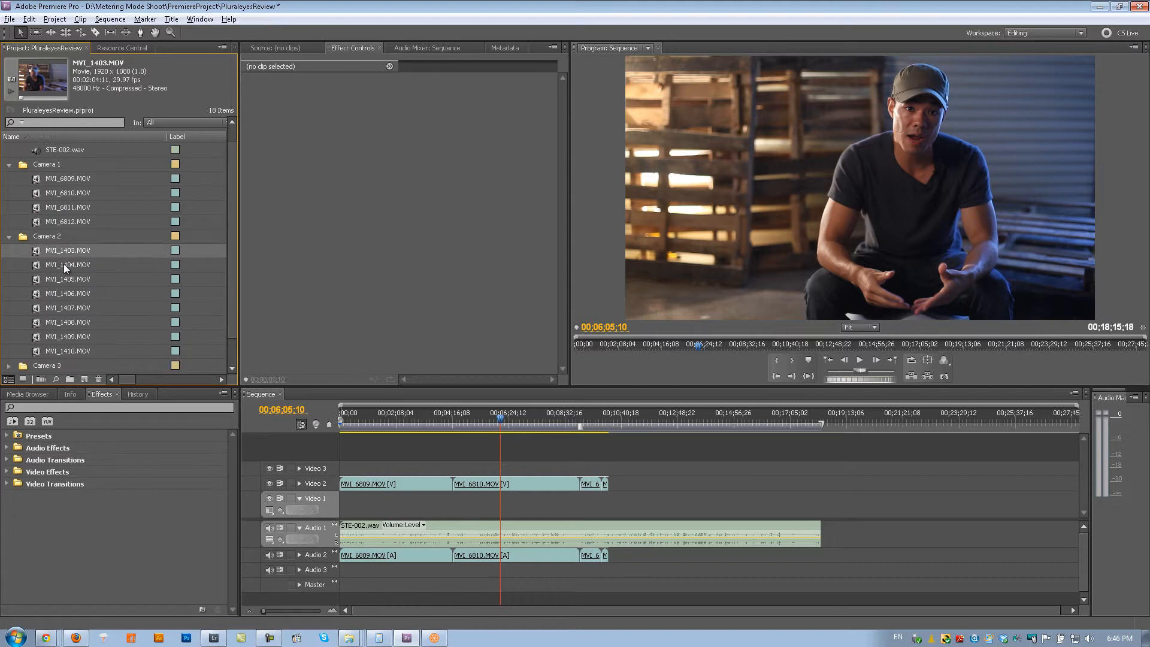
pyautogui.keyDown('shift'); pyautogui.click(66, 330); pyautogui.keyUp('shift')
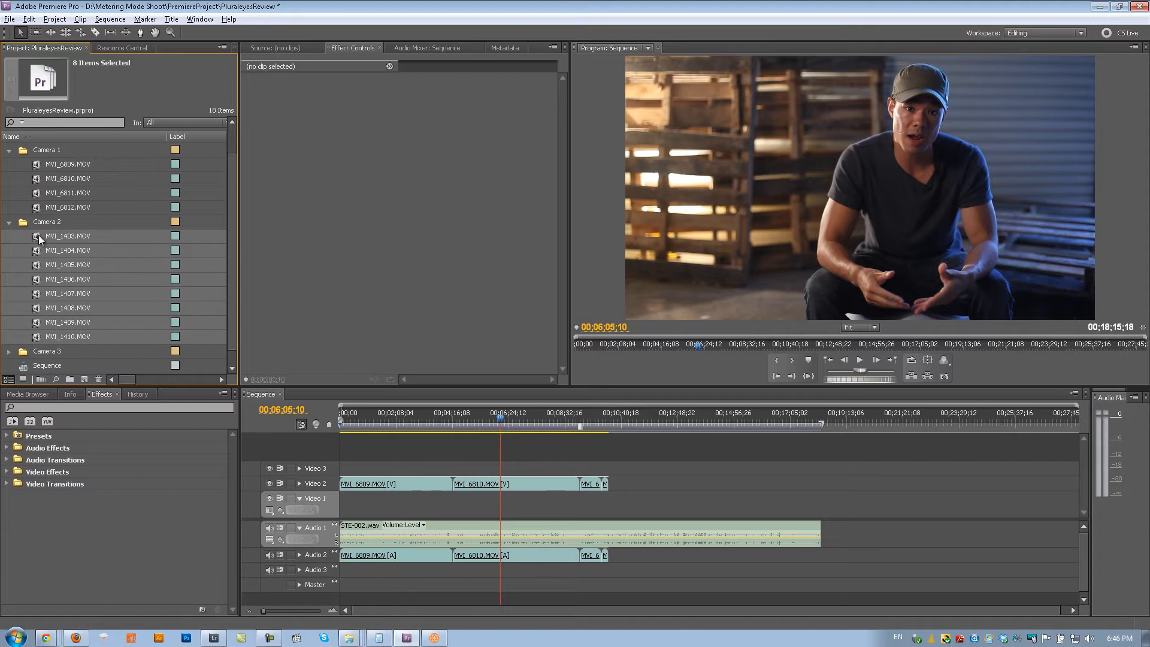
pyautogui.moveTo(39, 235); pyautogui.dragTo(361, 473)
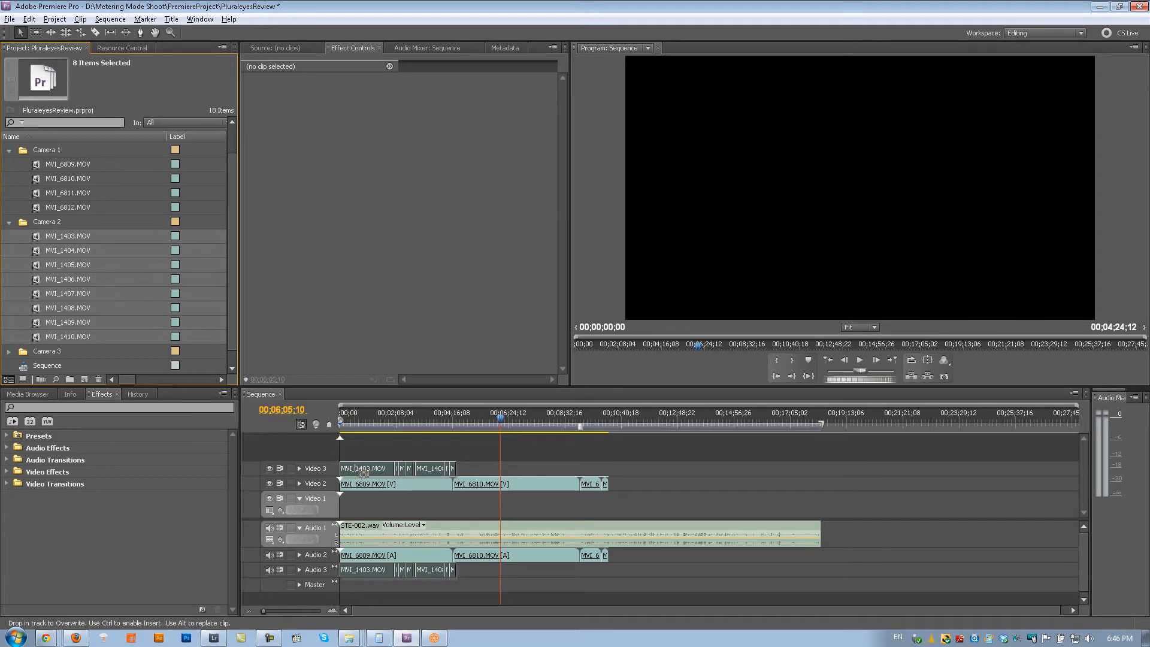
pyautogui.moveTo(362, 472); pyautogui.dragTo(355, 465)
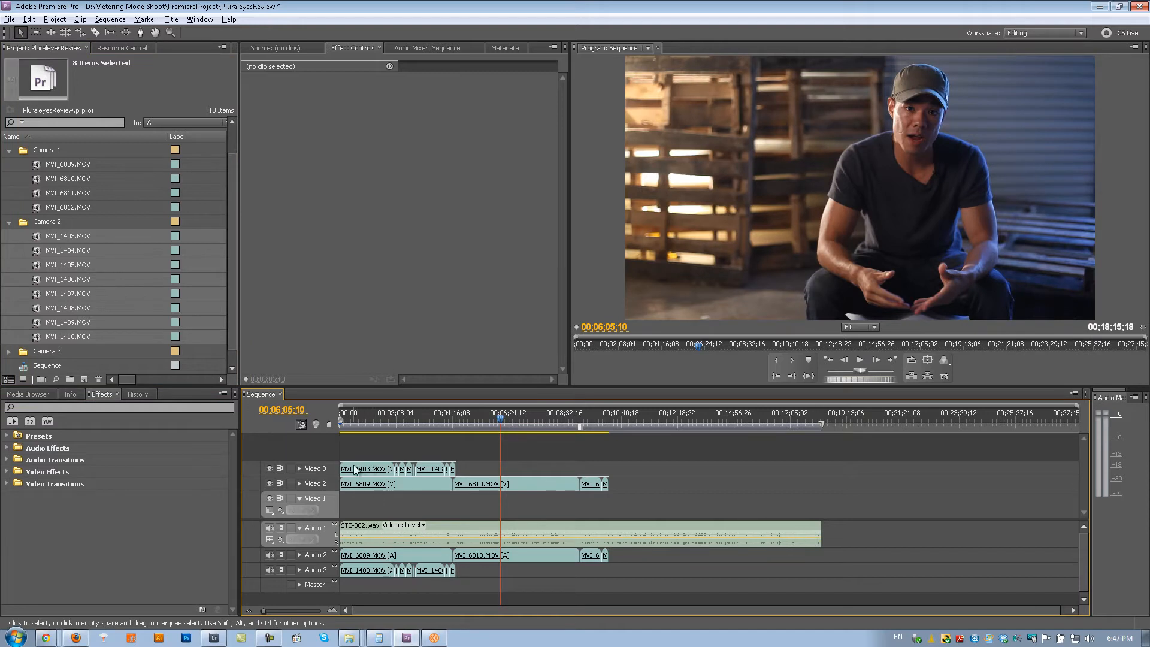
# - Play a short stretch of the sequence from 00;01;27;05 to check how the unsynced clips sound together
pyautogui.moveTo(376, 423)
pyautogui.mouseDown()
pyautogui.moveTo(350, 425)
pyautogui.moveTo(401, 426)
pyautogui.moveTo(362, 432)
pyautogui.moveTo(379, 432)
pyautogui.mouseUp()
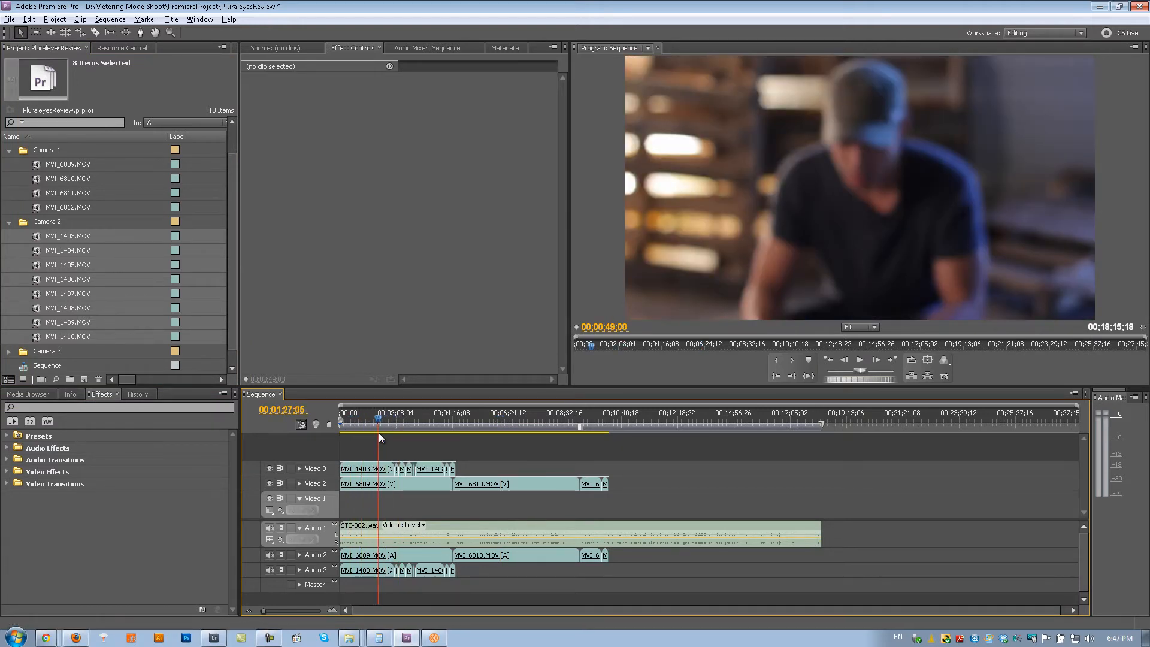
pyautogui.press('space')
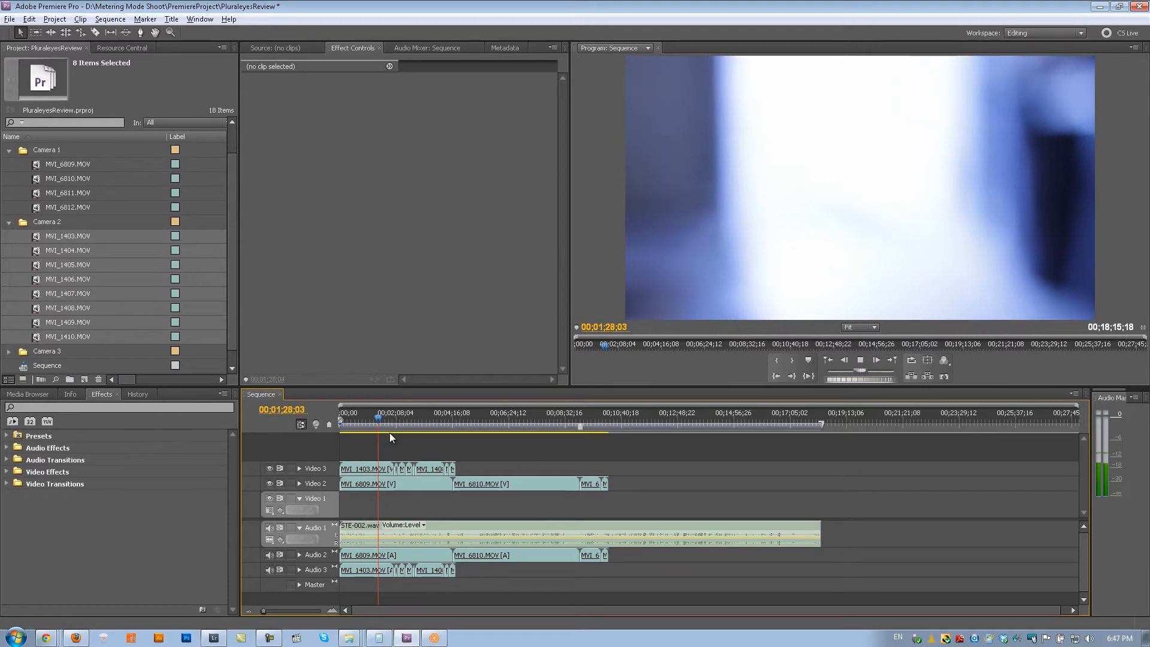
pyautogui.press('space')
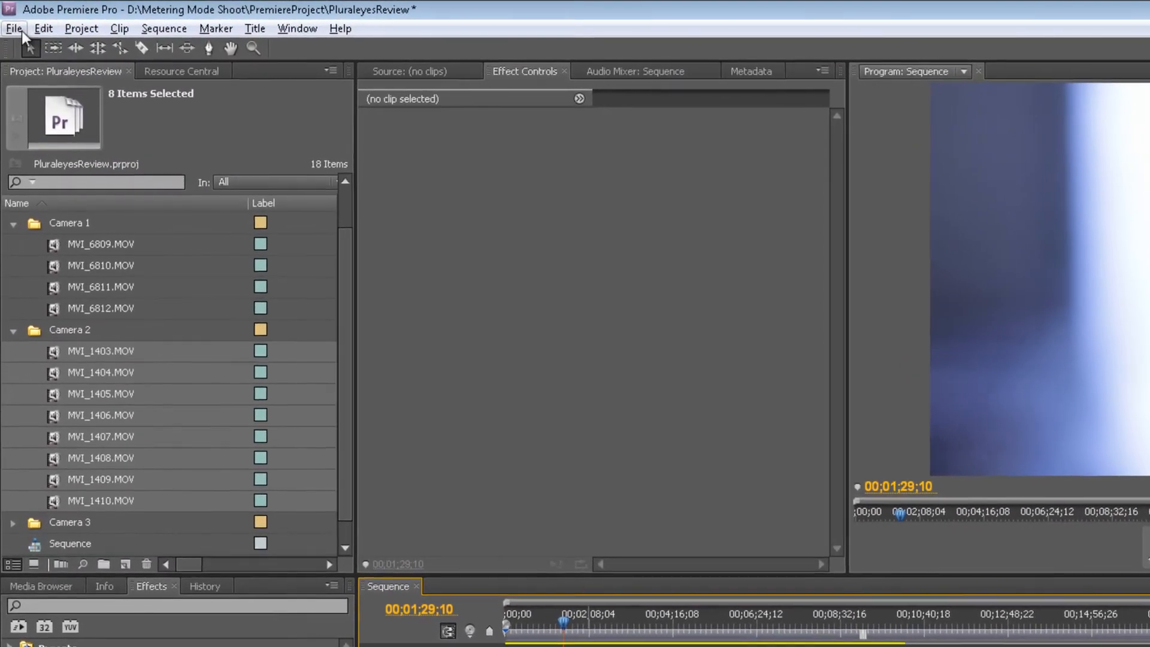
# - Save the project and export it as a Final Cut Pro XML named PluraleyesReview in the Metering Mode Shoot folder
pyautogui.click(9, 19)
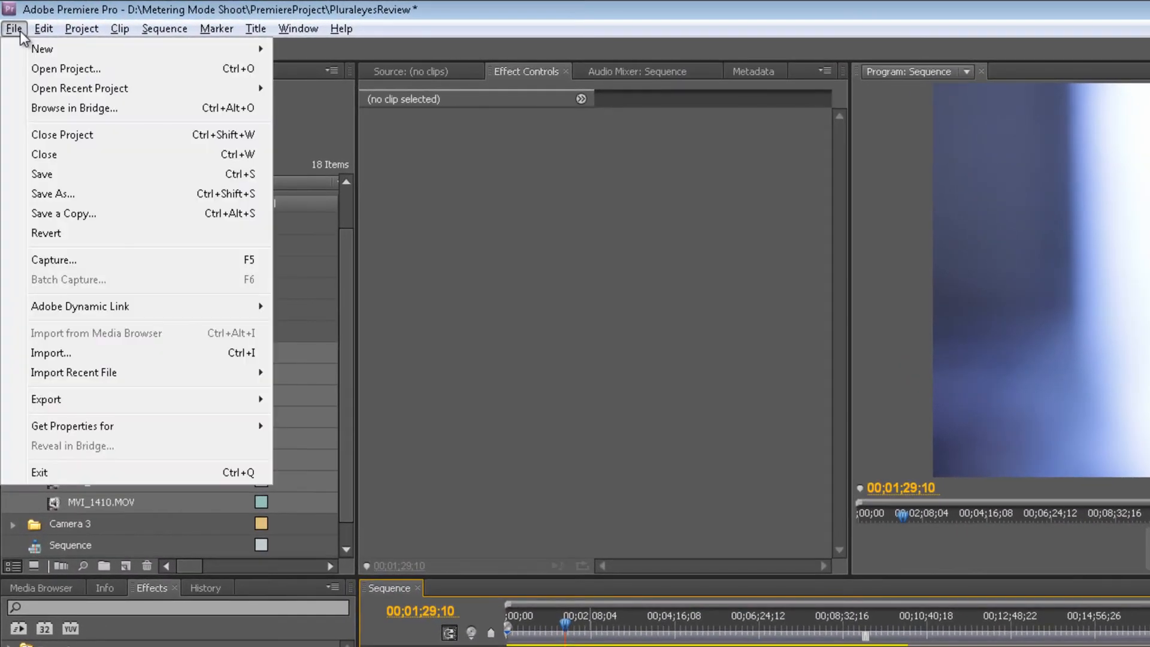
pyautogui.moveTo(160, 396)
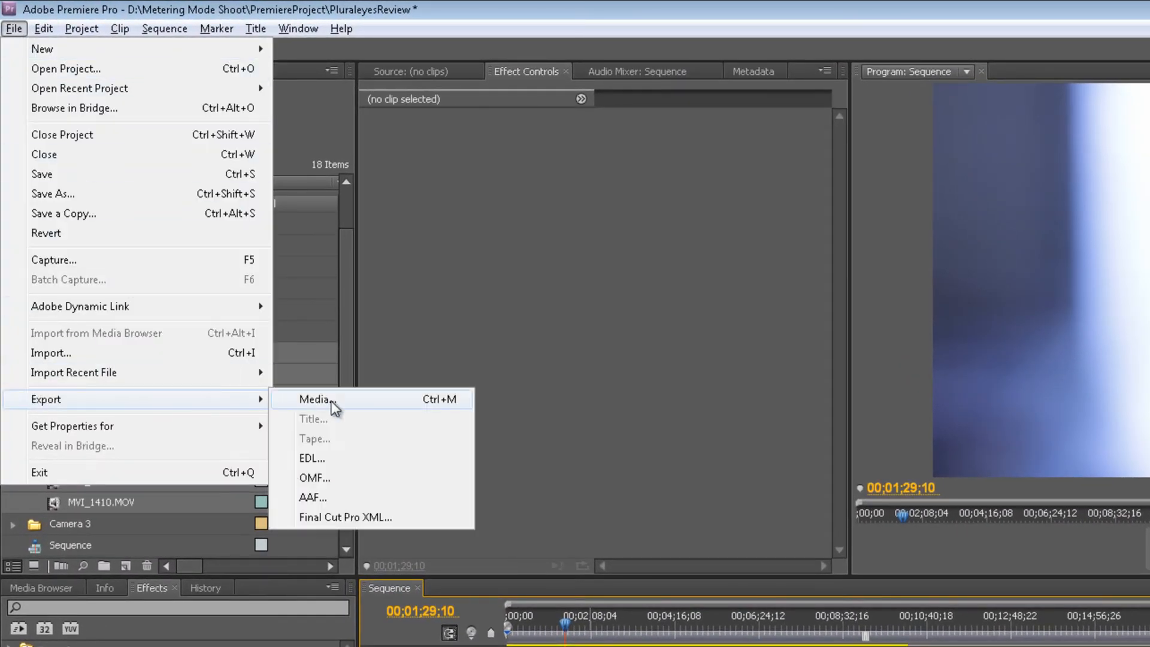
pyautogui.click(344, 516)
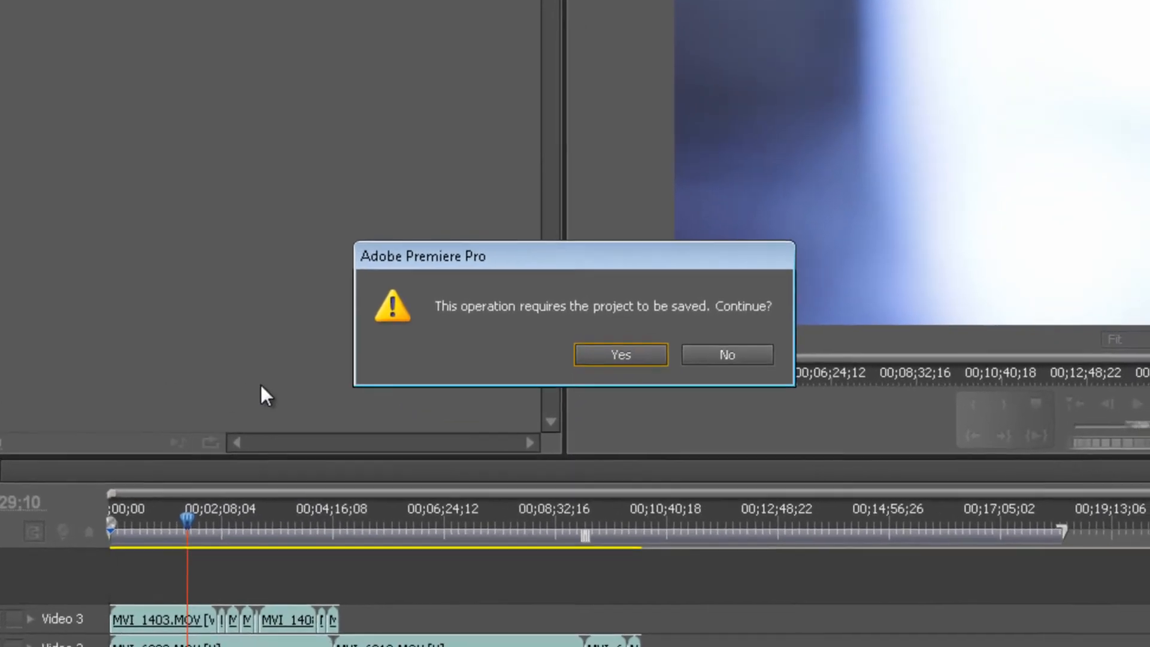
pyautogui.click(606, 353)
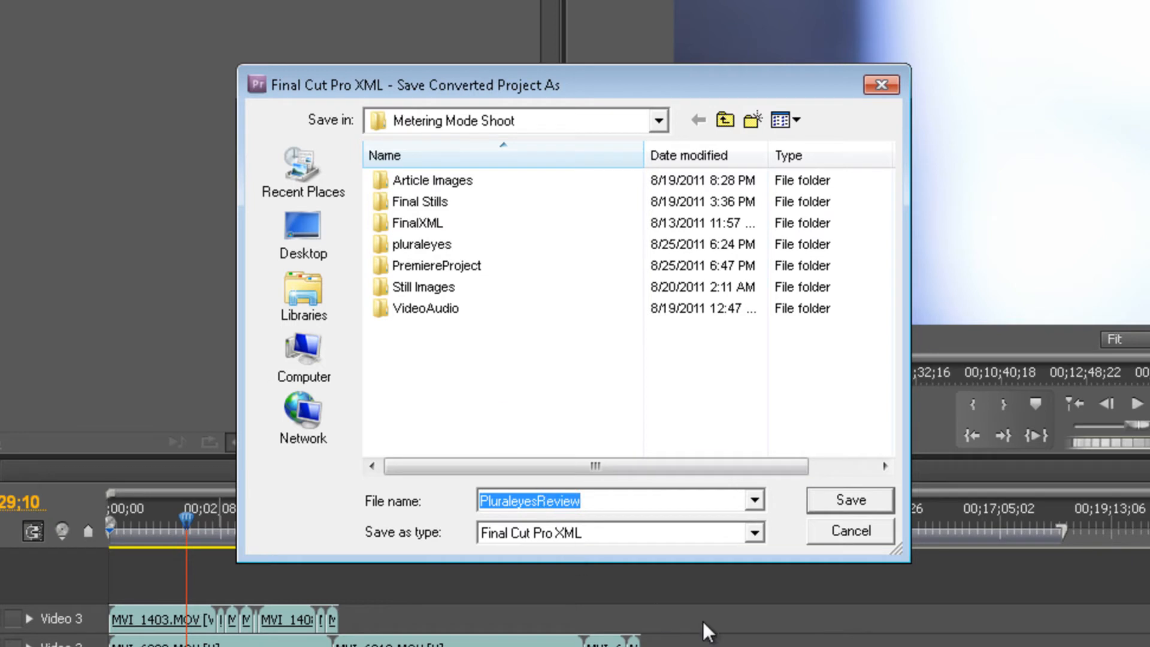
pyautogui.click(589, 368)
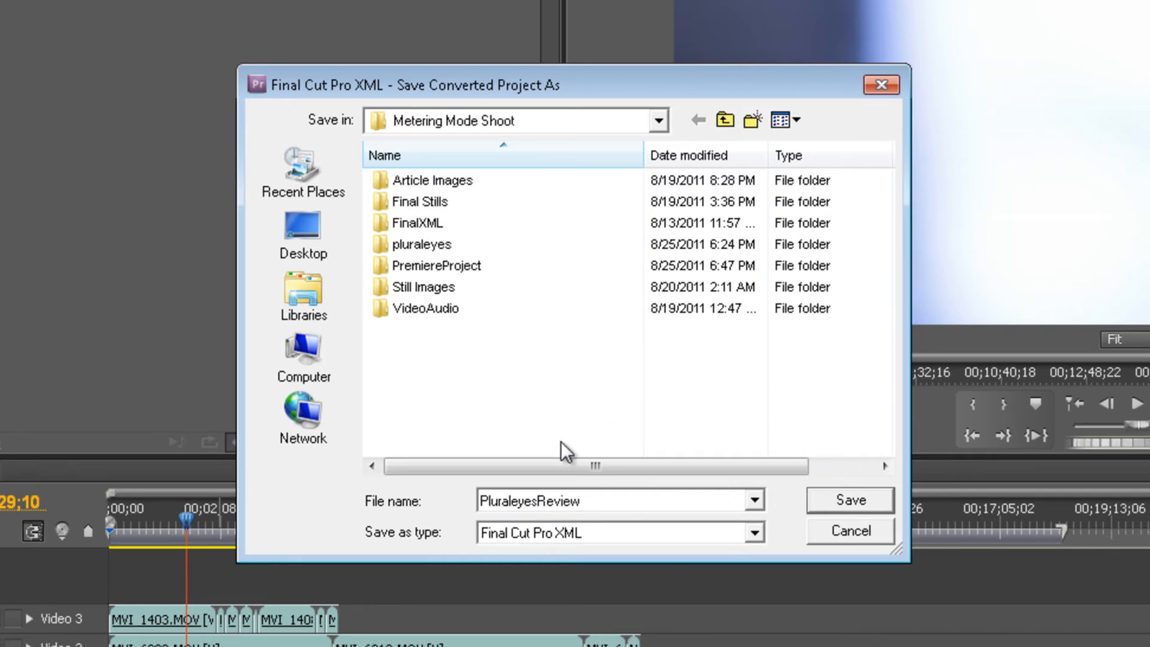
pyautogui.click(623, 503)
pyautogui.click(581, 503)
pyautogui.click(856, 497)
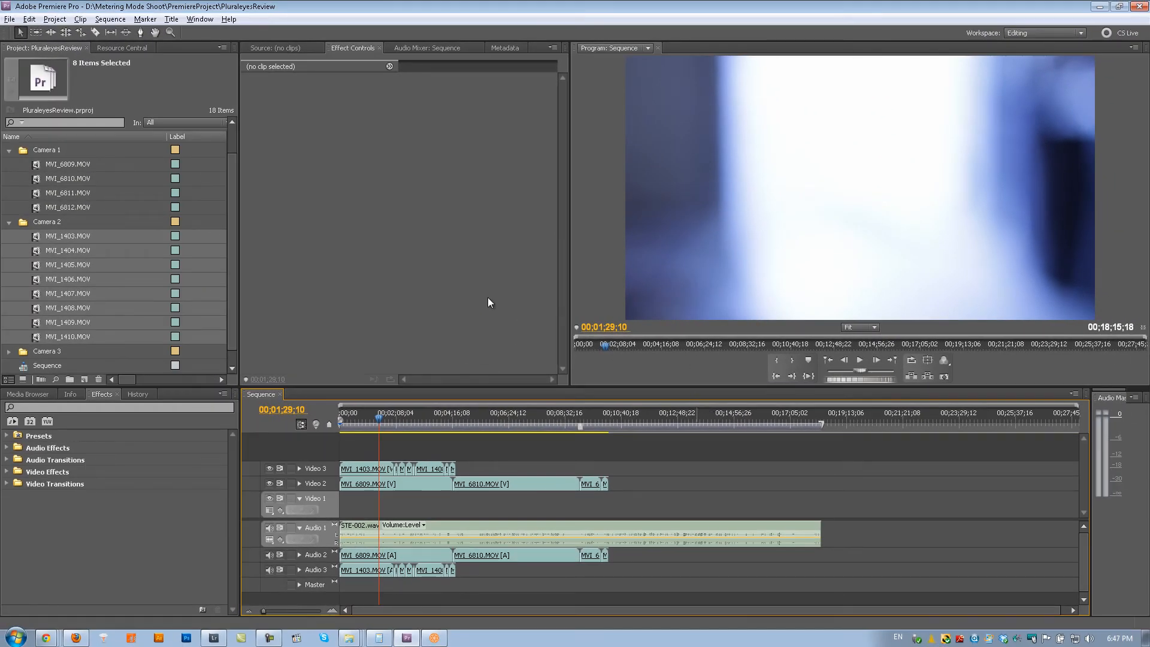
# - Switch to PluralEyes and load PluraleyesReview.xml from the Metering Mode Shoot folder
pyautogui.click(438, 639)
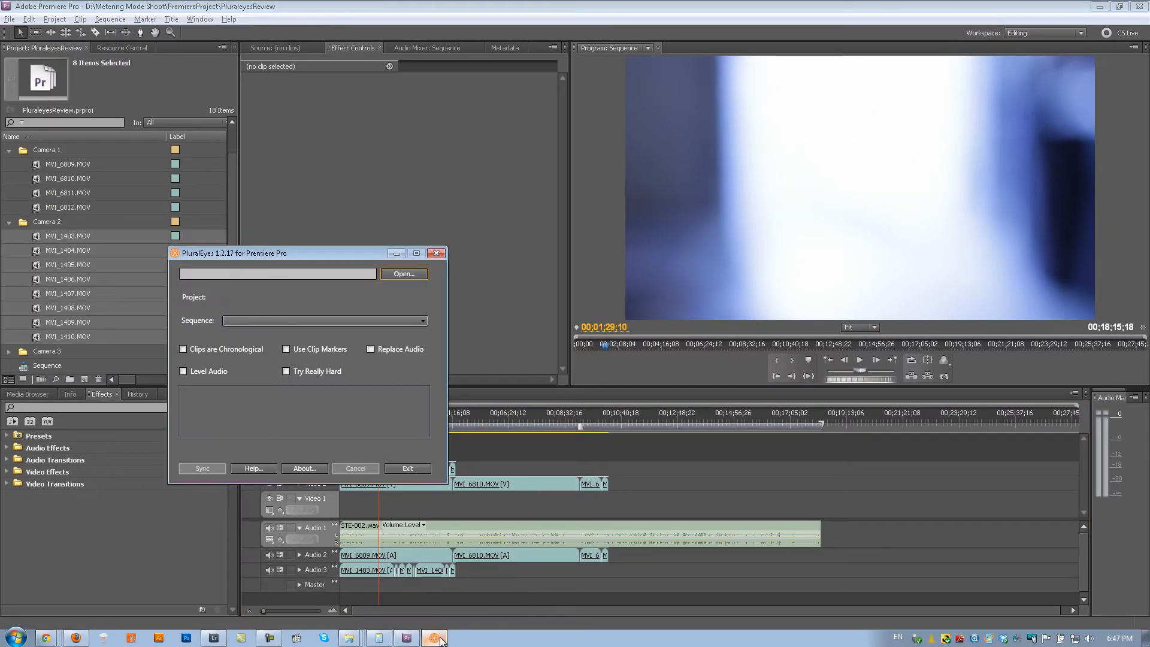
pyautogui.moveTo(362, 253); pyautogui.dragTo(475, 127)
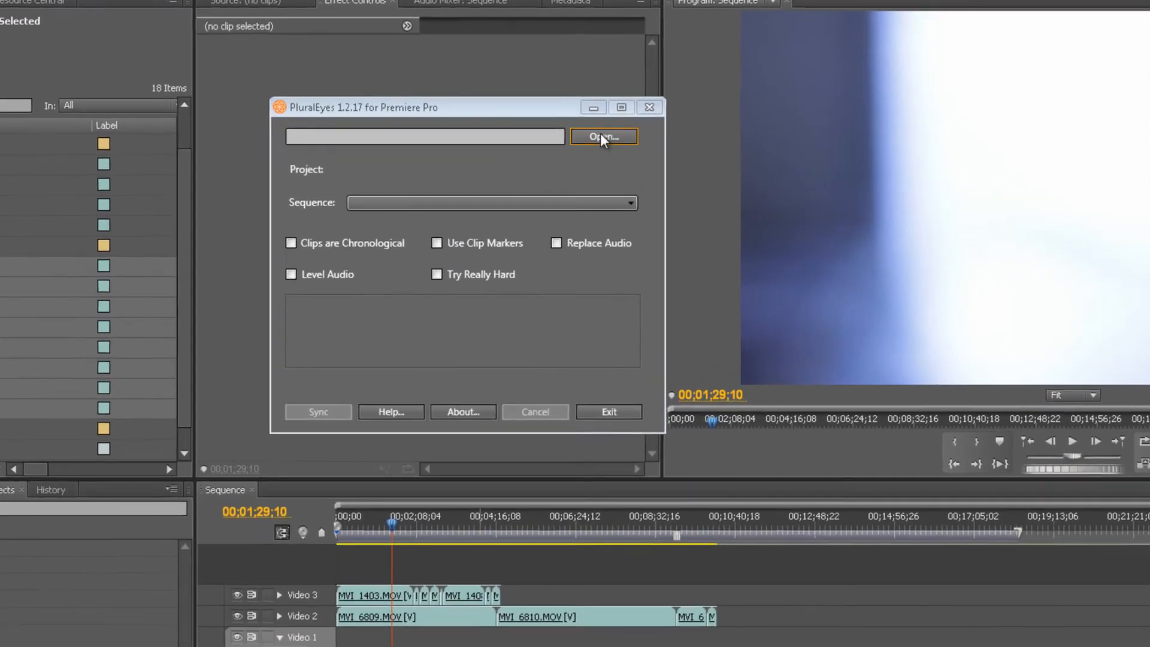
pyautogui.click(536, 142)
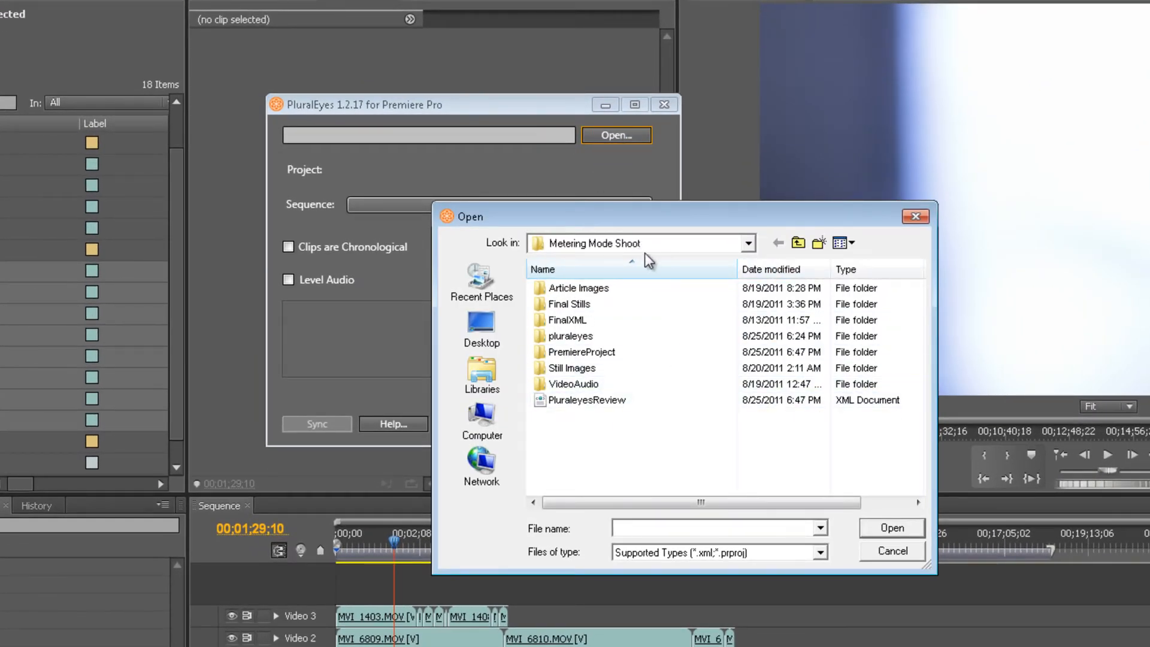
pyautogui.click(563, 400)
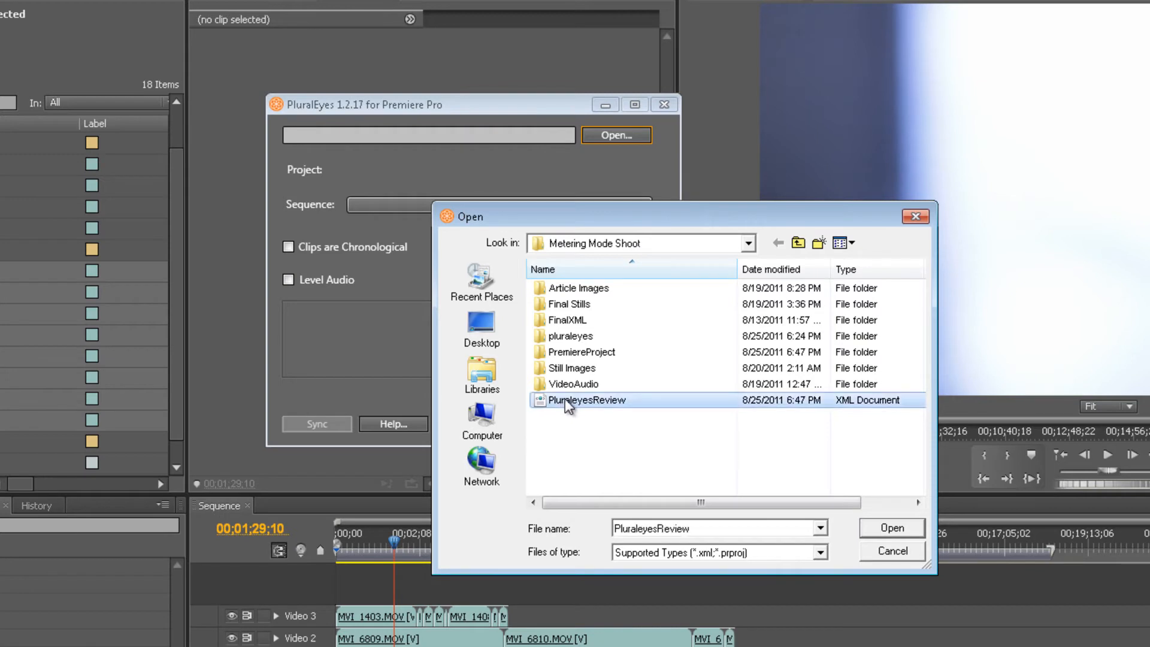
pyautogui.doubleClick(566, 400)
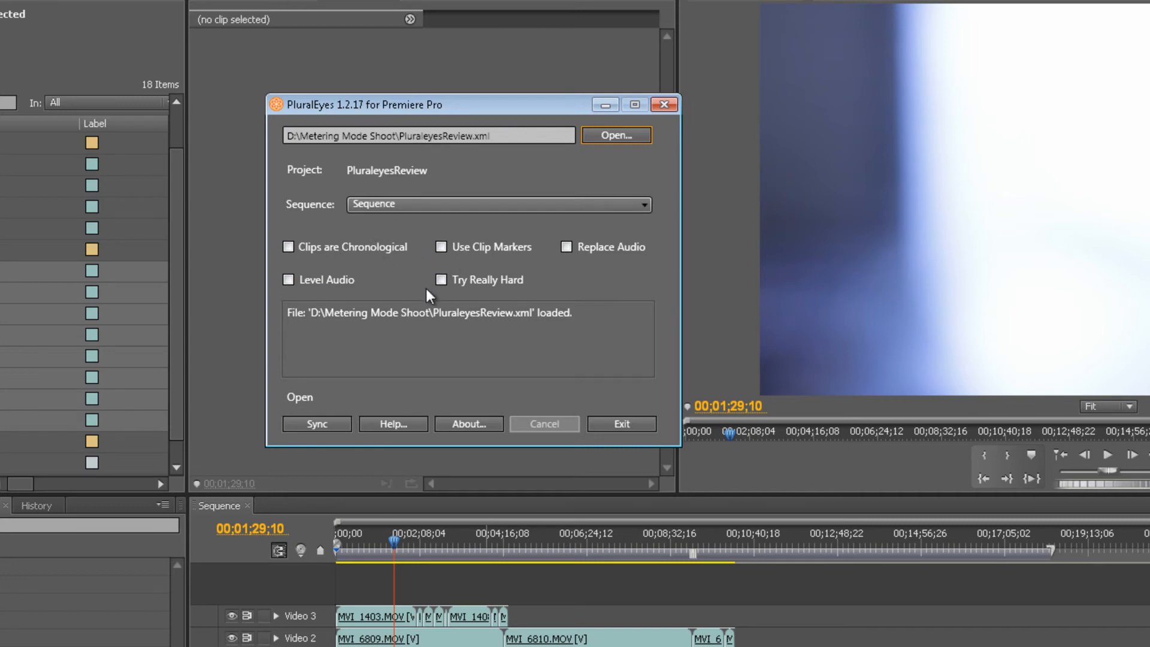
# - Sync the sequence in PluralEyes with Level Audio enabled, and exit PluralEyes
pyautogui.click(289, 281)
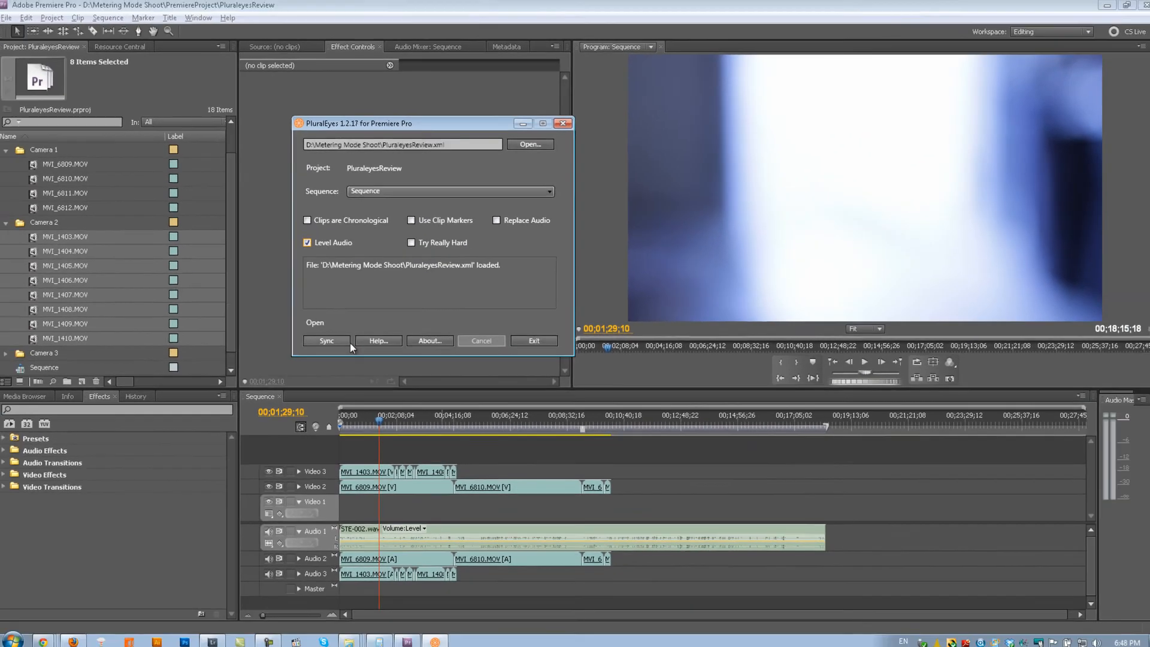
pyautogui.click(325, 340)
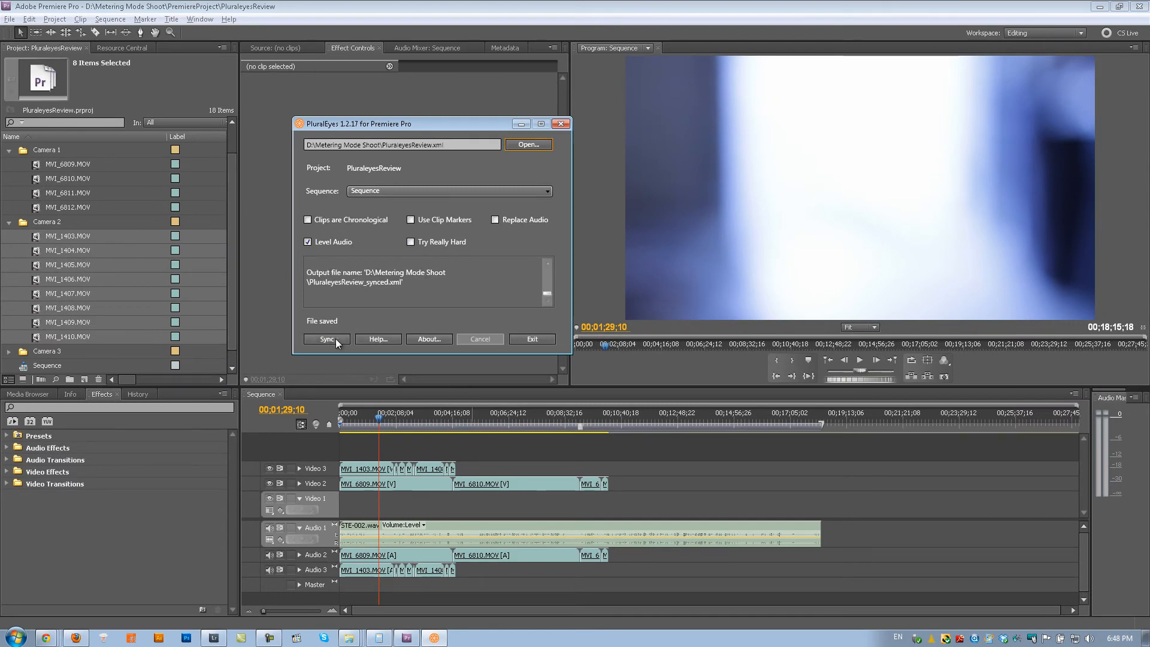
pyautogui.click(532, 340)
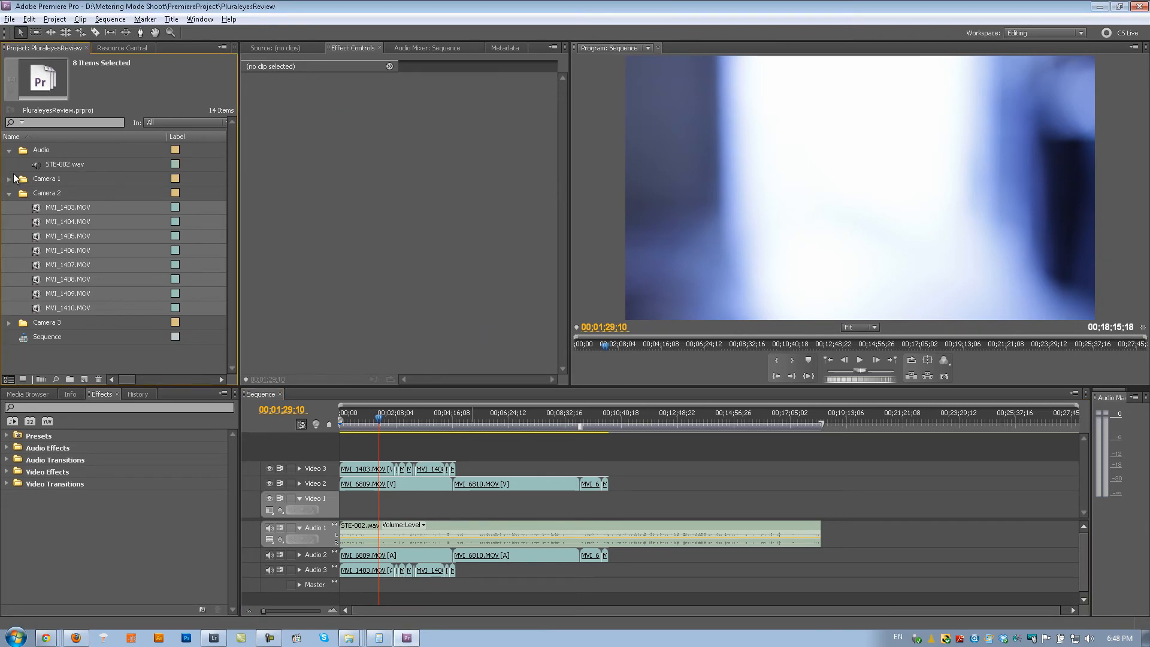
# - Collapse the Audio, Camera 1 and Camera 2 bins in the Premiere Pro project
pyautogui.click(9, 179)
pyautogui.click(10, 179)
pyautogui.click(9, 151)
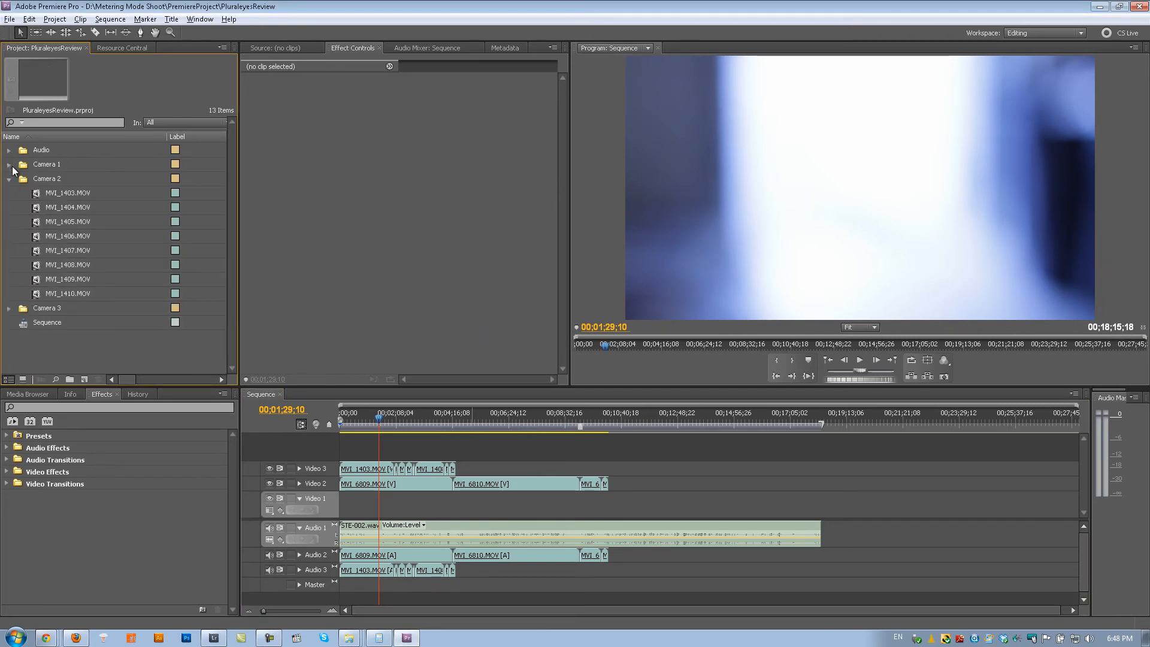
pyautogui.click(10, 179)
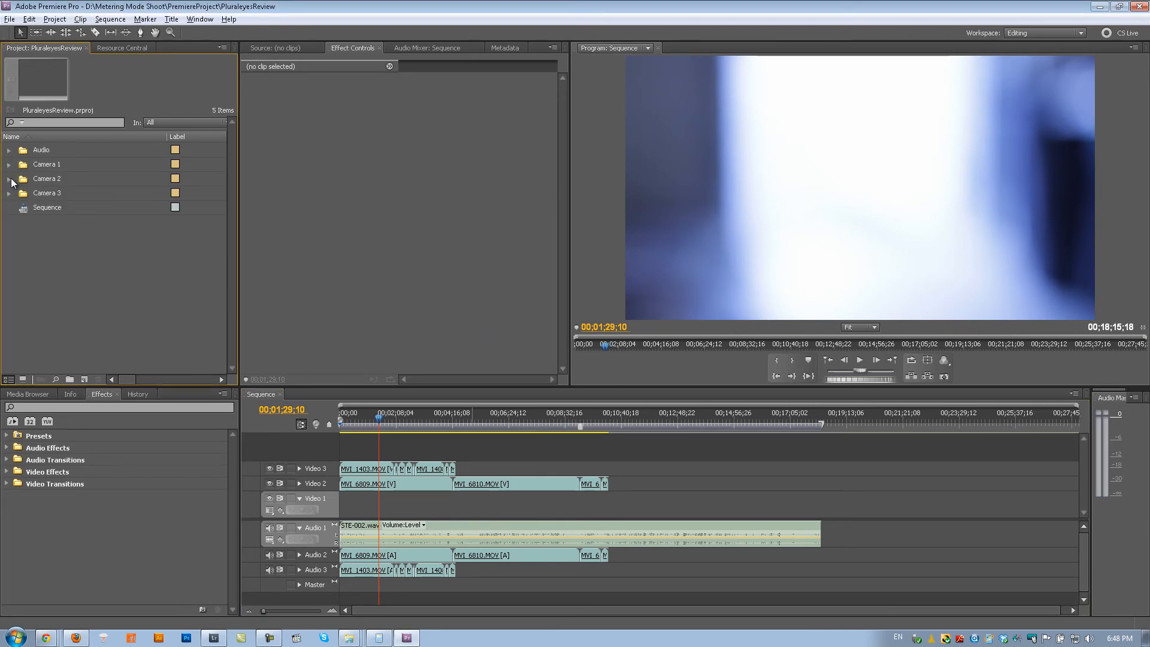
# - Import PluraleyesReview_synced from the Metering Mode Shoot folder into the project and open its Sequence Synced in the timeline
pyautogui.click(351, 637)
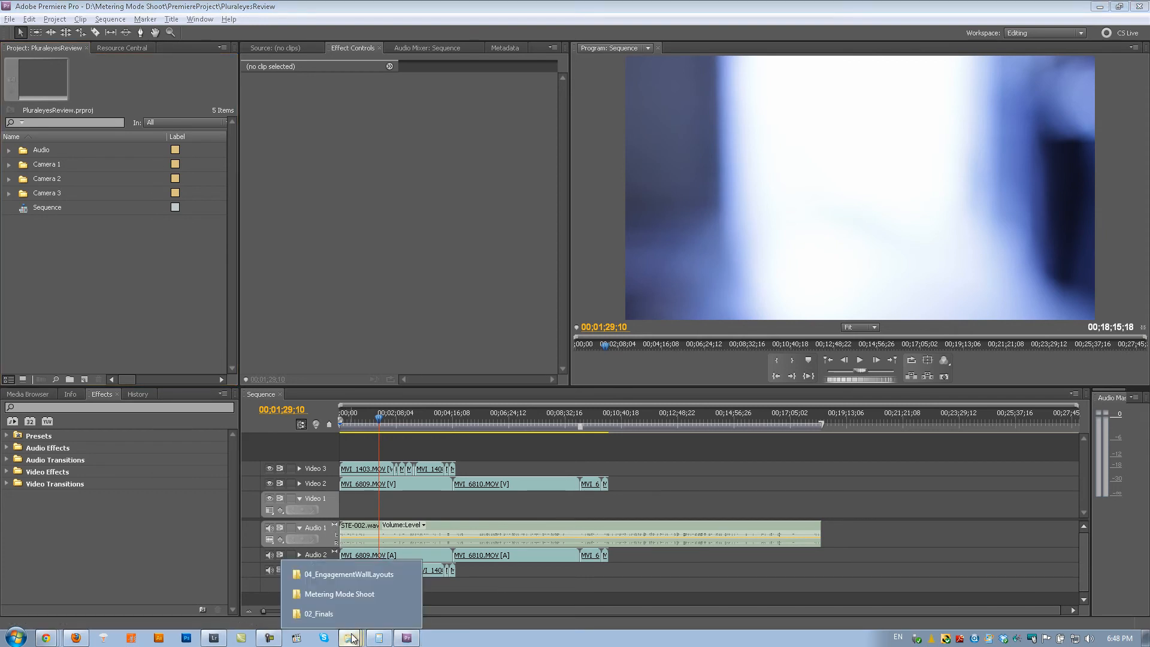
pyautogui.click(356, 595)
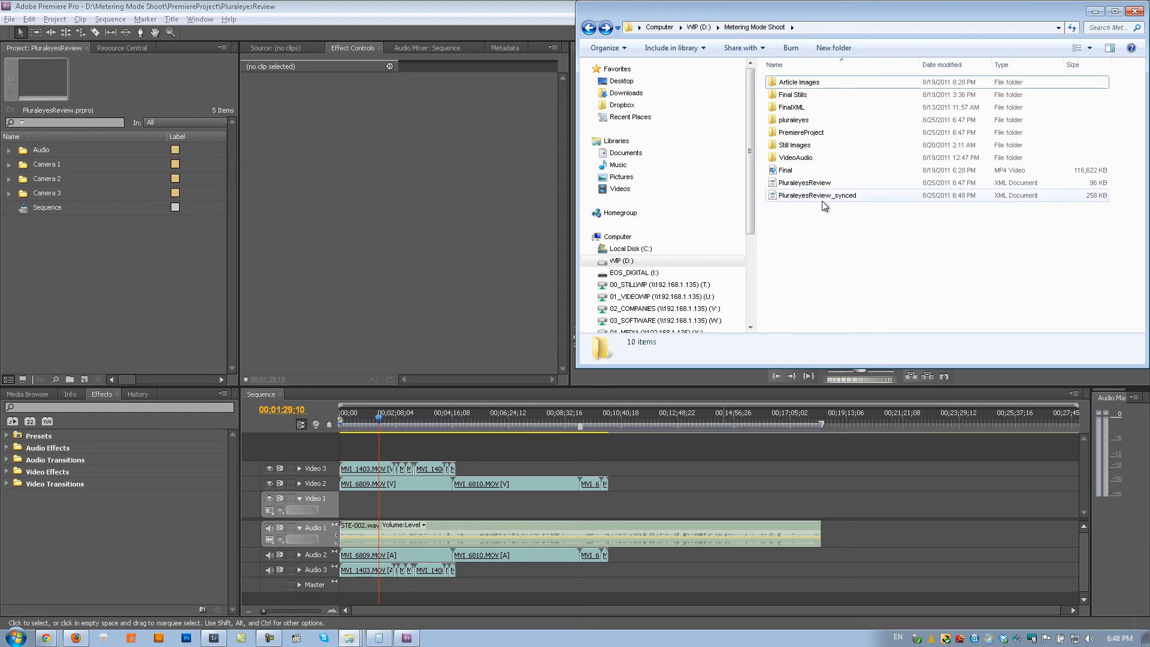
pyautogui.moveTo(831, 200); pyautogui.dragTo(68, 231)
pyautogui.click(100, 246)
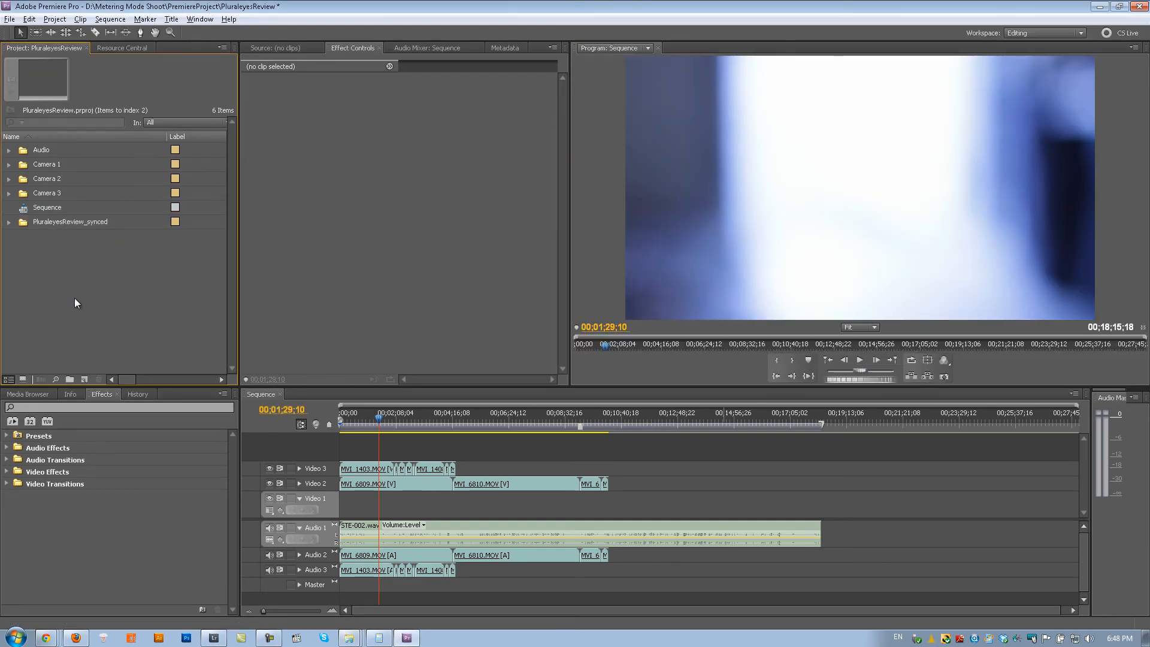
pyautogui.click(9, 223)
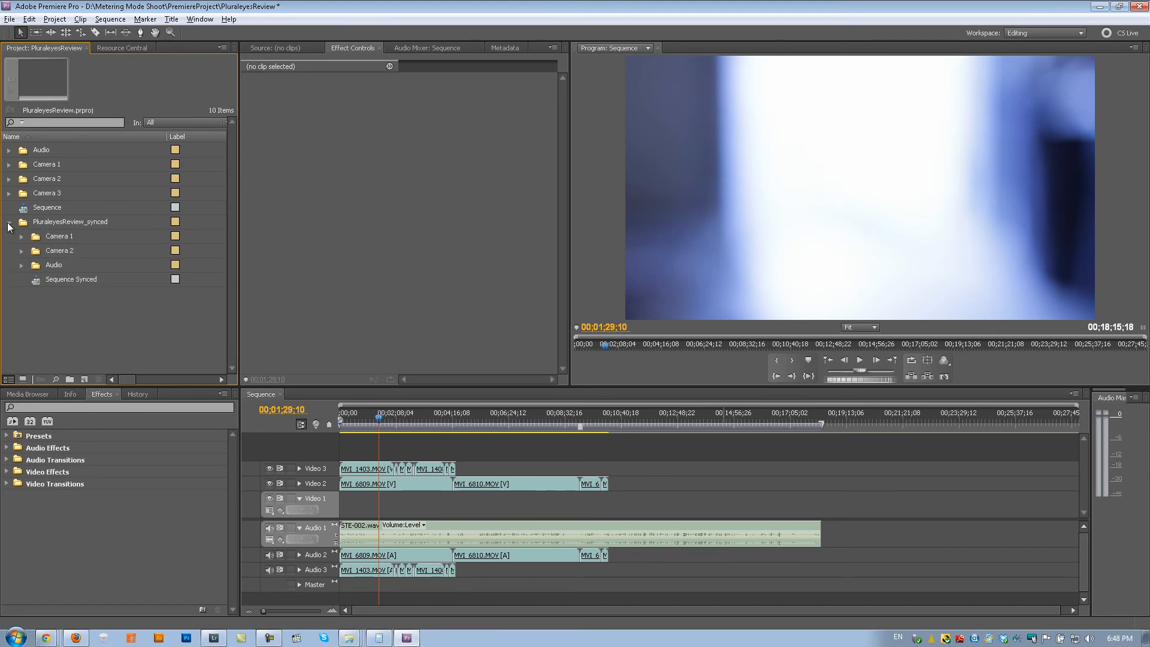
pyautogui.doubleClick(40, 282)
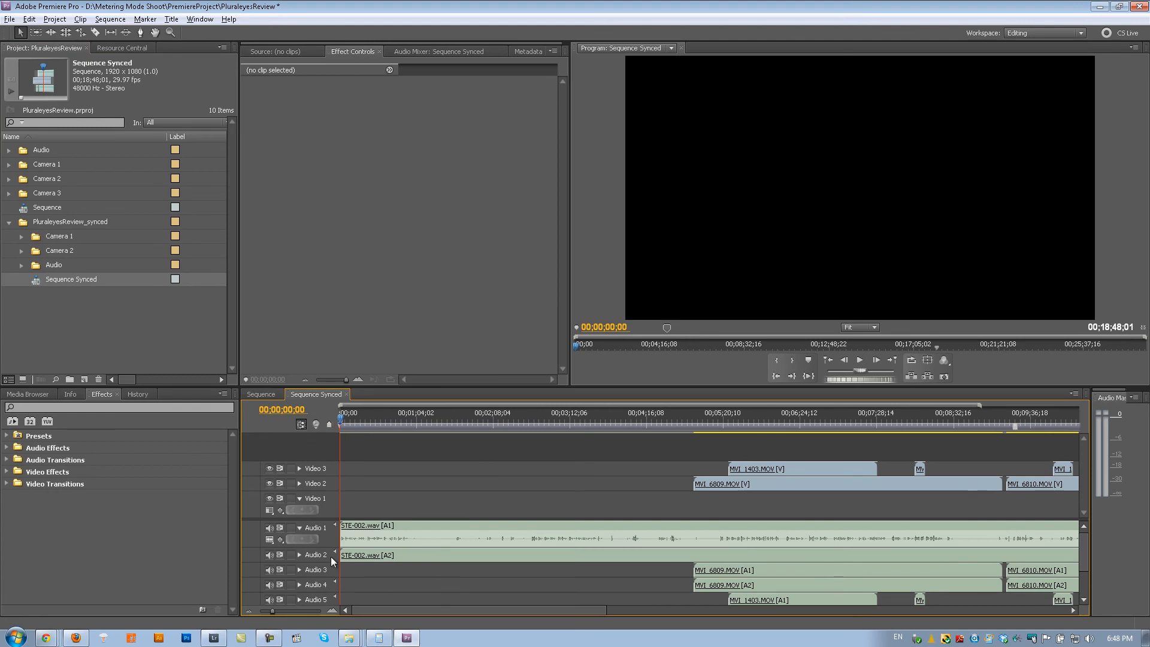
# - Play Sequence Synced from about 00;05;35;22 to check the sync where MVI_6809.MOV and MVI_1403.MOV overlap
pyautogui.moveTo(273, 609); pyautogui.dragTo(267, 610)
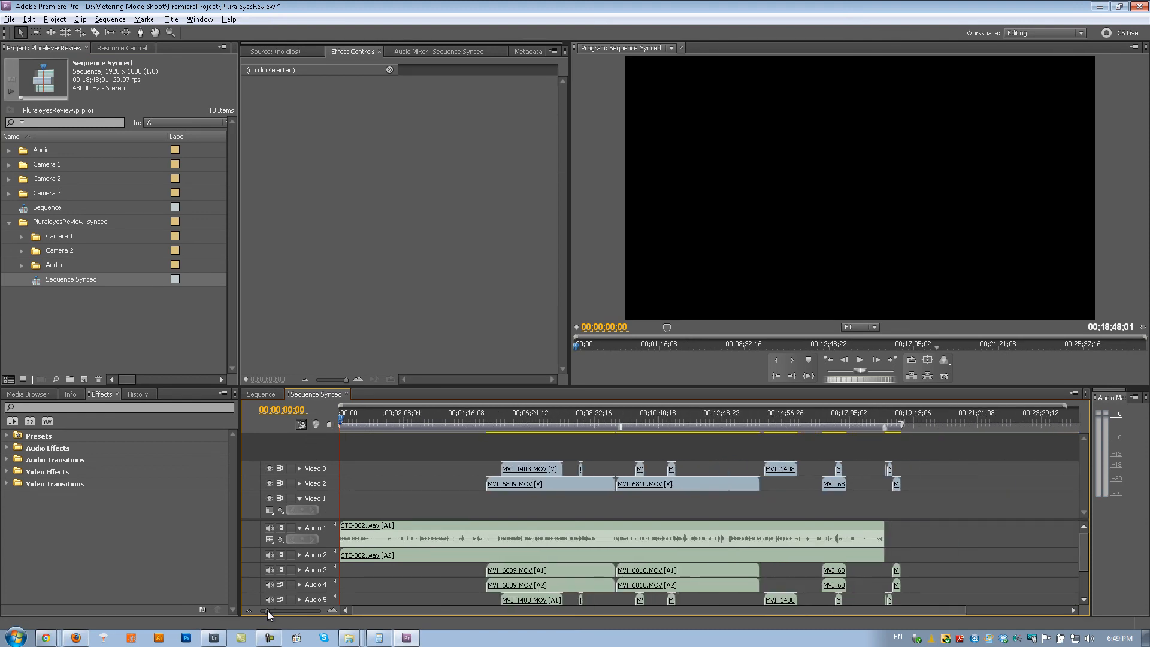
pyautogui.click(486, 423)
pyautogui.moveTo(487, 423); pyautogui.dragTo(507, 429)
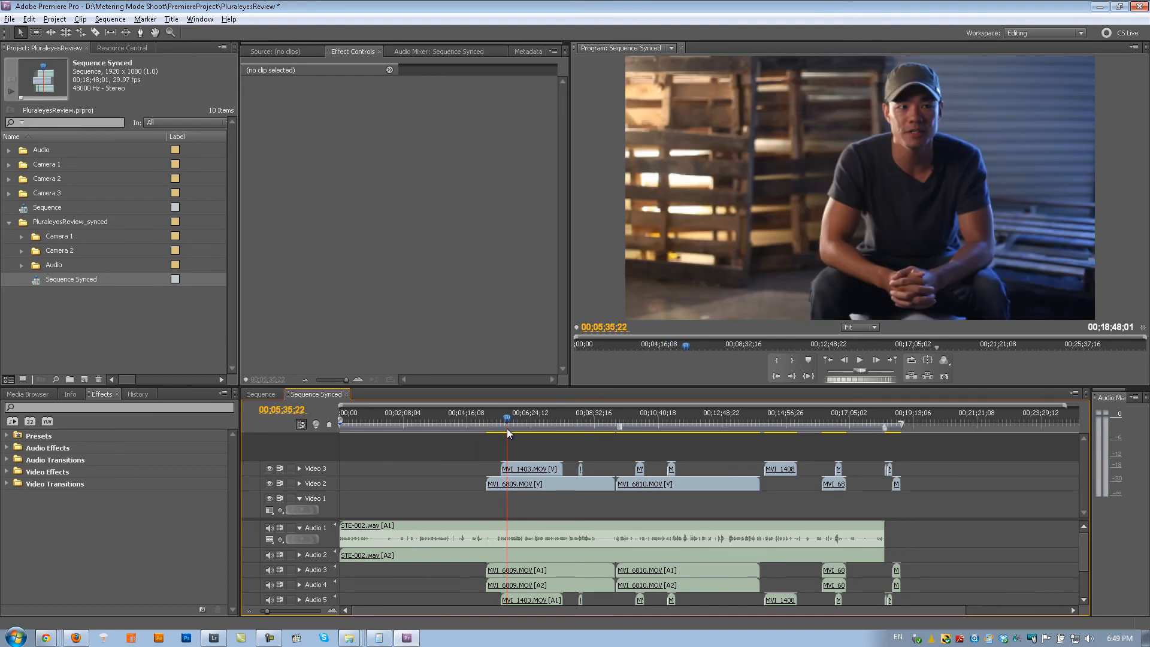
pyautogui.press('space')
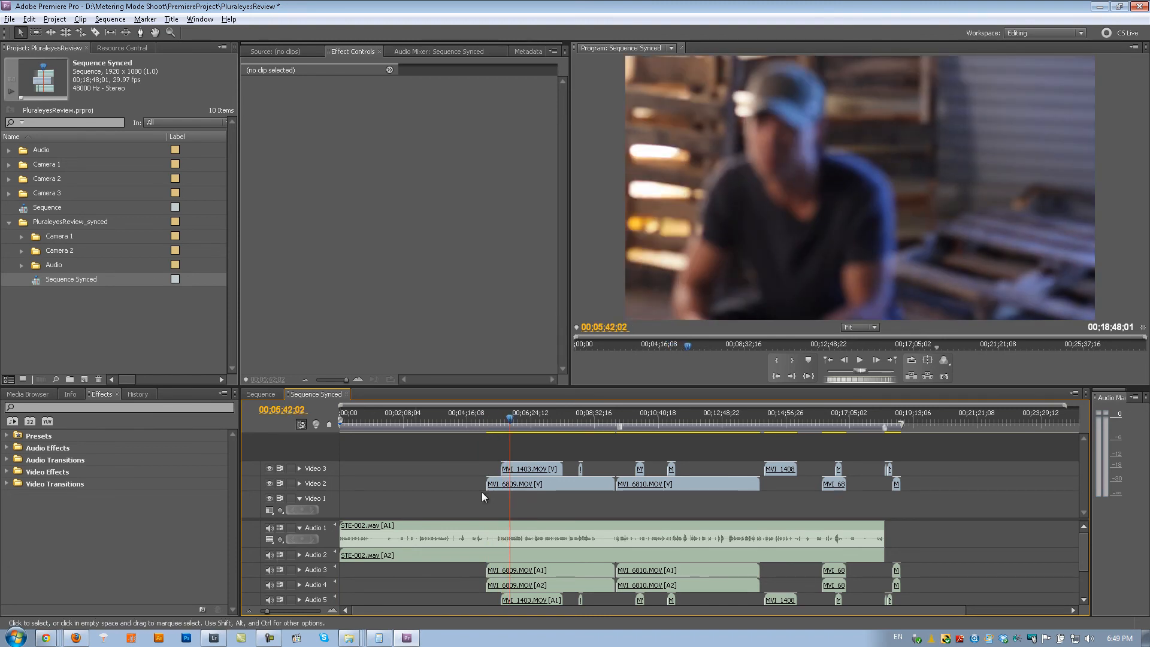
# - Mute the camera audio on Audio 3, Audio 4 and Audio 5, keeping the STE-002.wav tracks audible
pyautogui.click(270, 599)
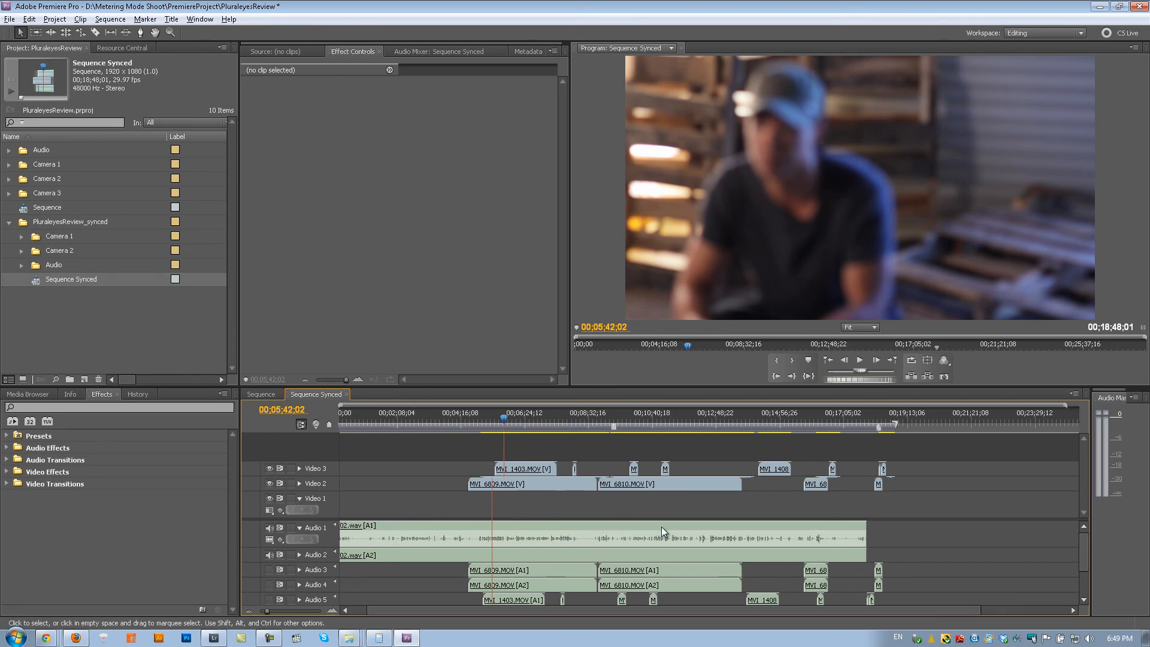
pyautogui.moveTo(1084, 551); pyautogui.dragTo(1085, 500)
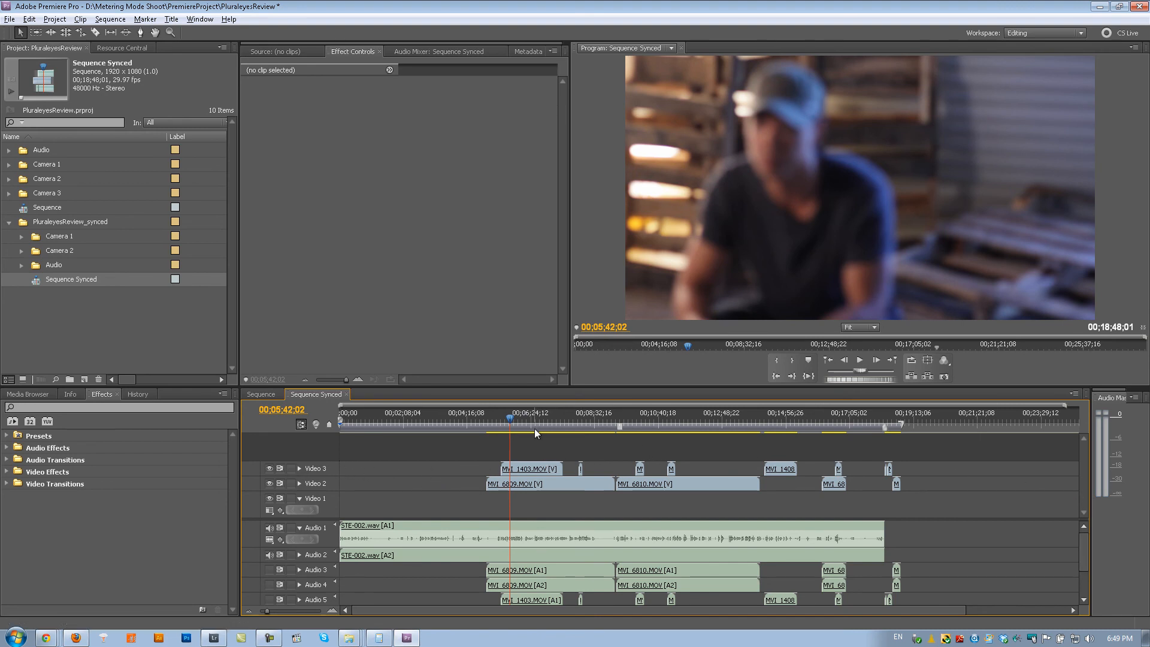
# - Play the sequence from about 00;09;29;06 to check MVI_6810.MOV against the separately recorded audio, and stop playback
pyautogui.moveTo(599, 418); pyautogui.dragTo(623, 426)
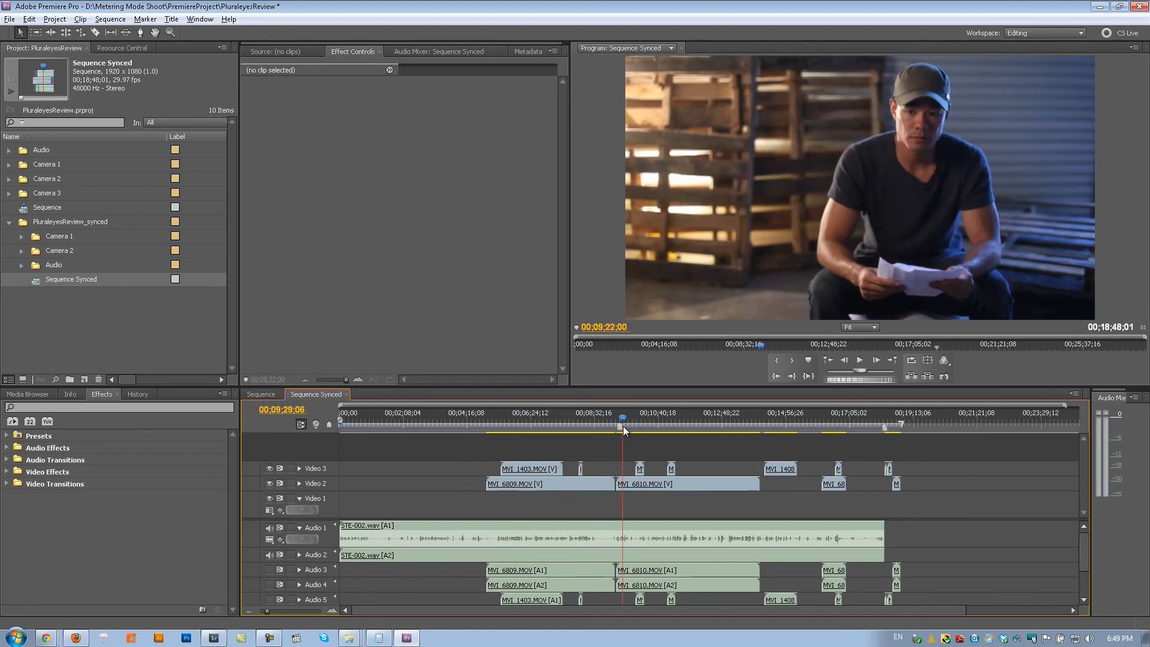
pyautogui.press('space')
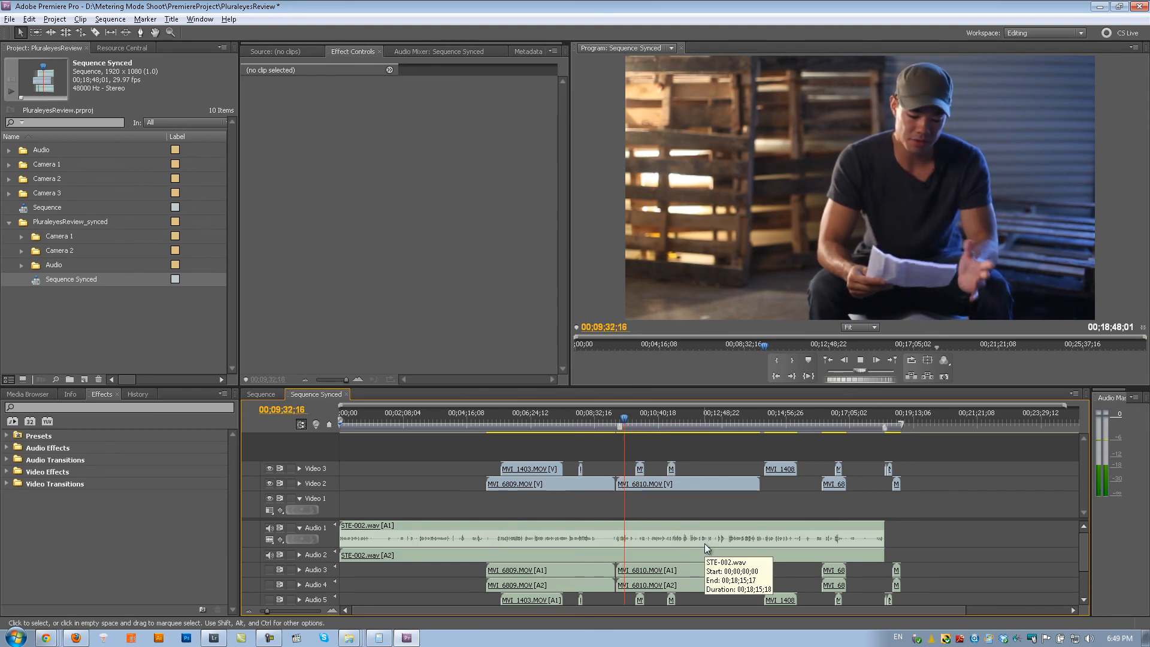
pyautogui.press('space')
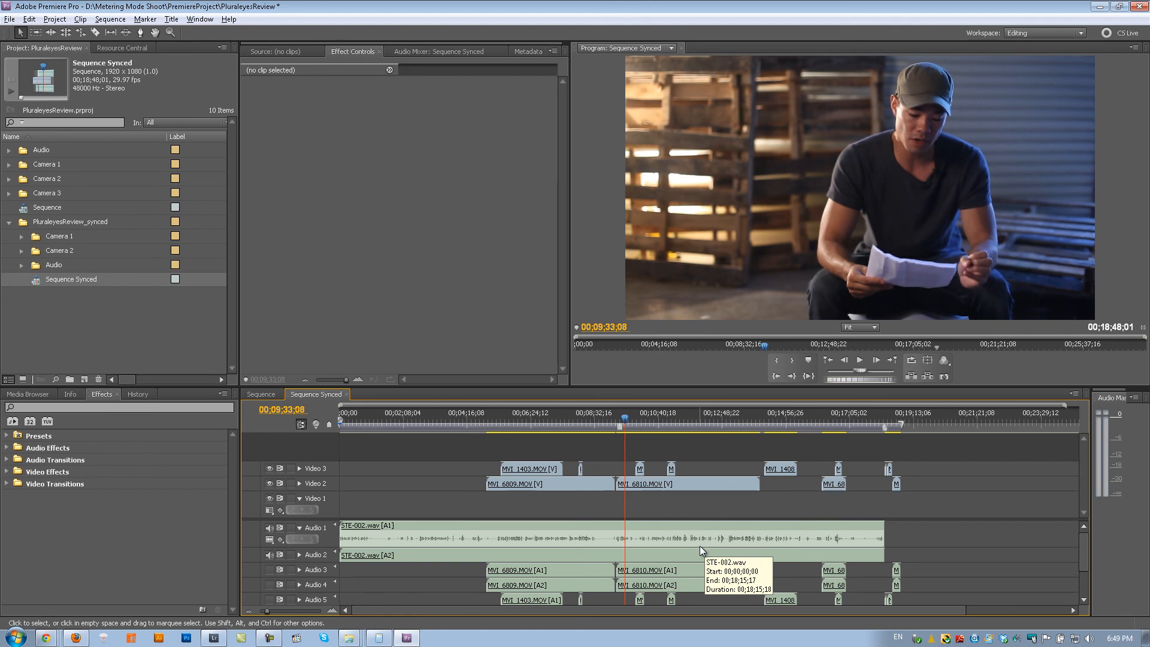